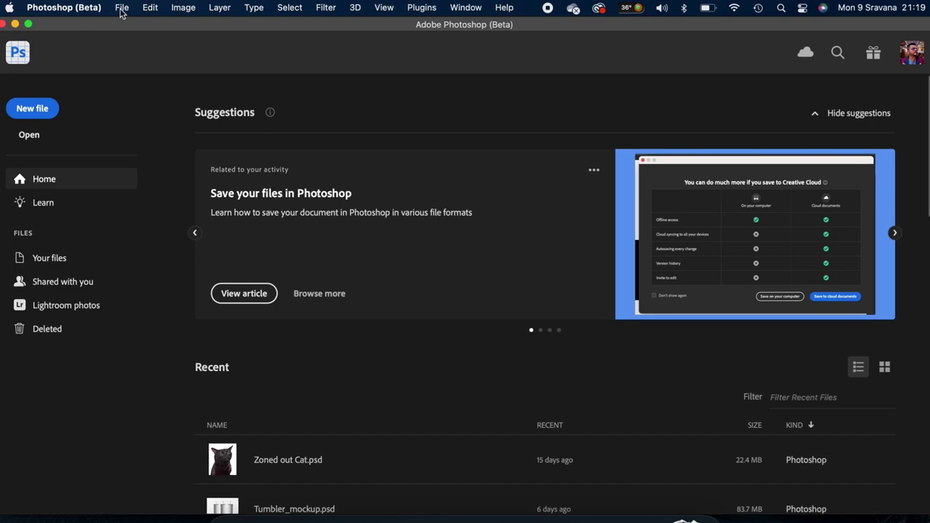
- Create a new blank 3000 × 2000 px document with resolution set to 300 ppi
click(122, 9)
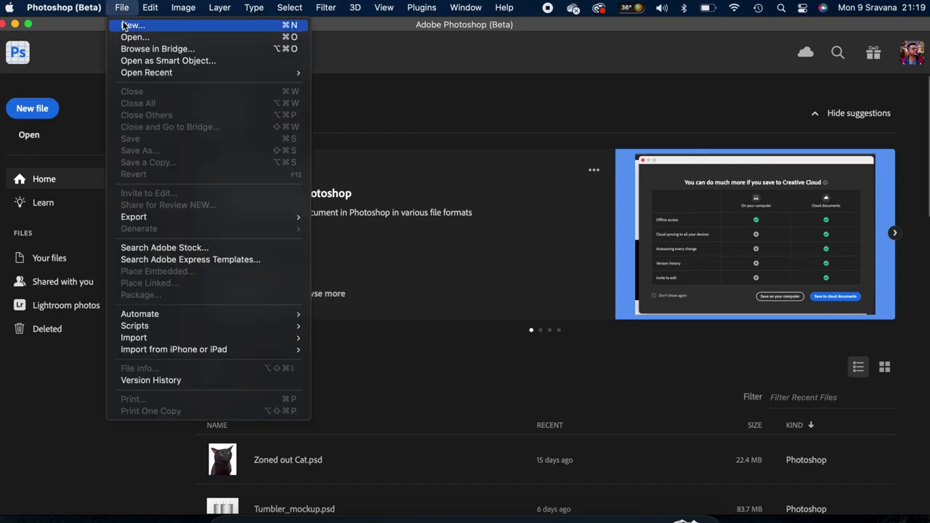
click(123, 26)
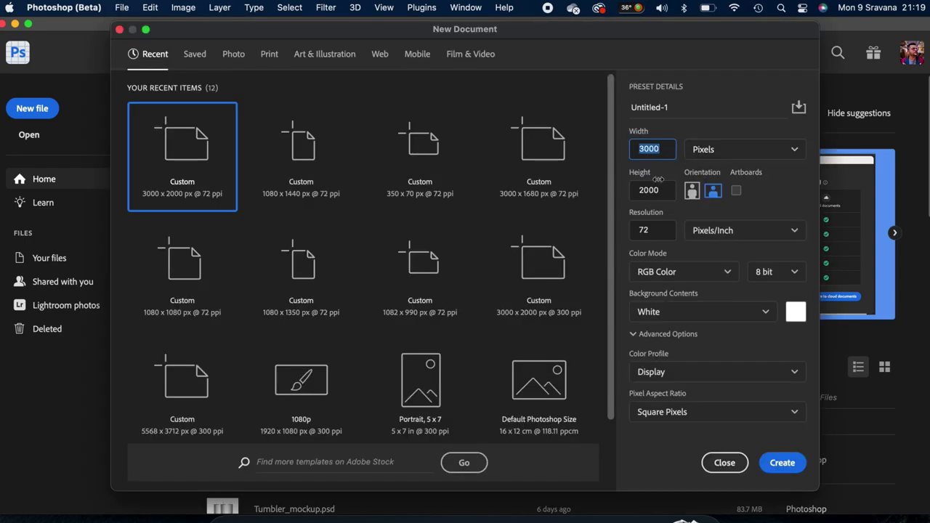
click(659, 190)
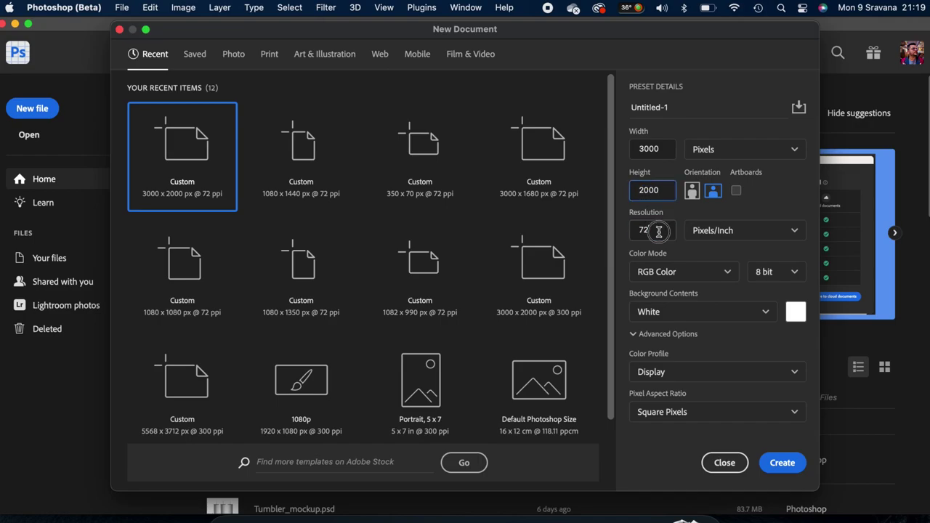
double_click(659, 231)
text(300)
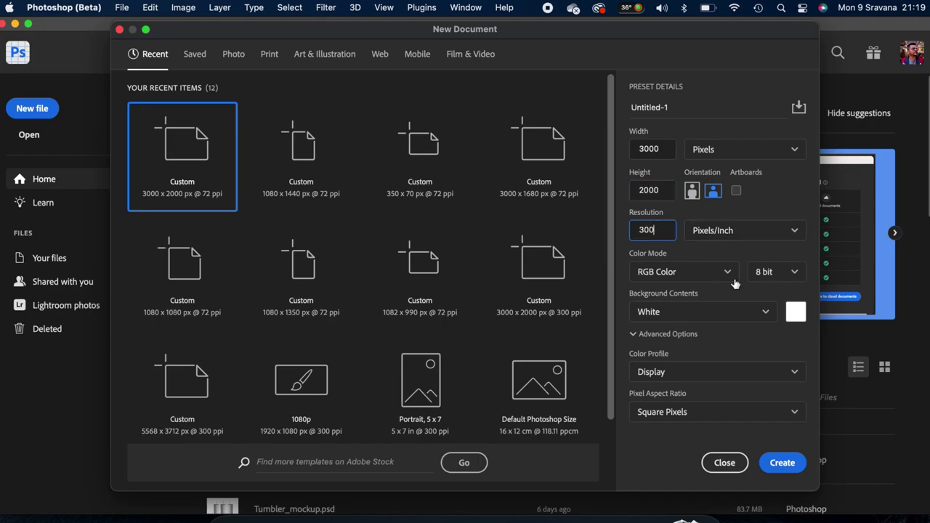
click(782, 464)
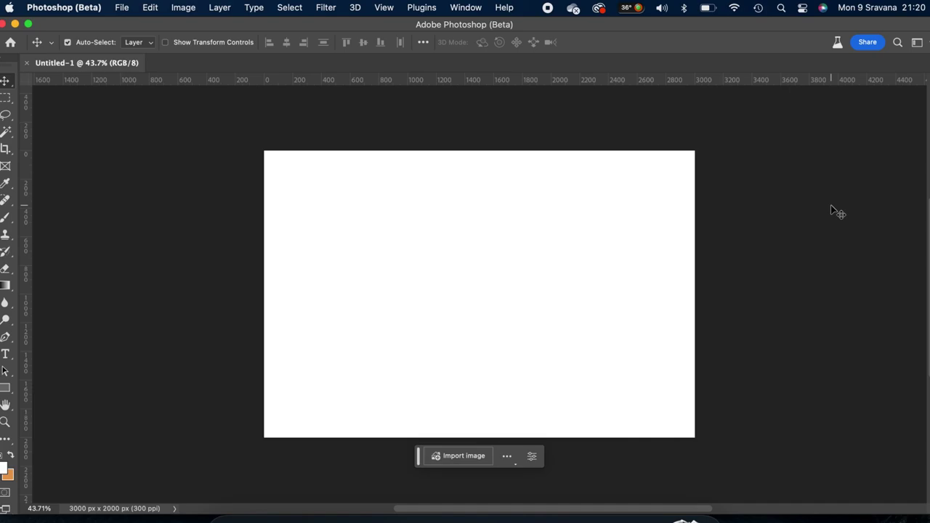
- Show the Layers panel and move it out of the way
click(466, 7)
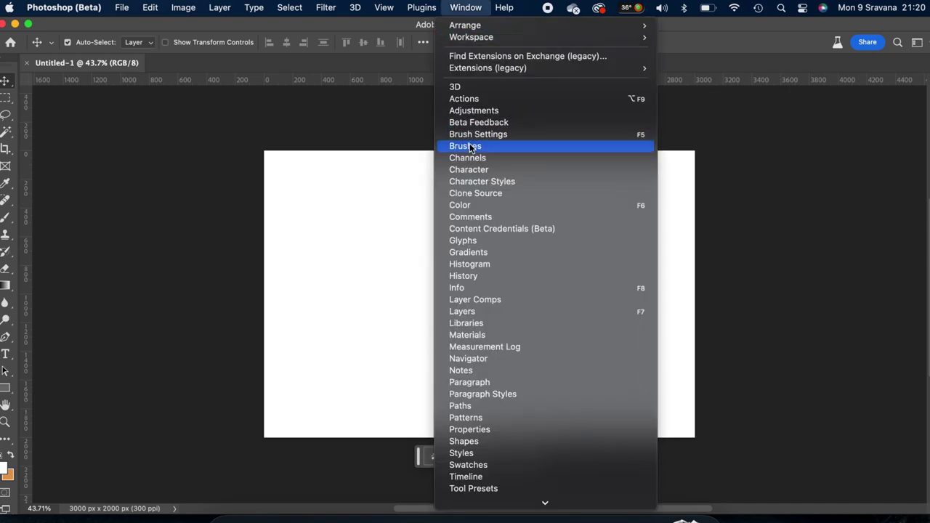
click(480, 312)
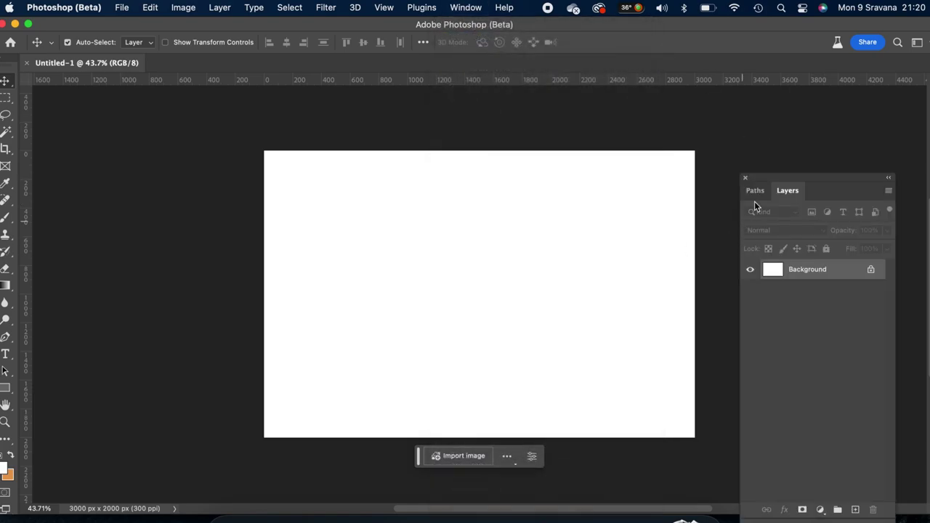
mouse_move(772, 181)
mouse_down()
mouse_move(772, 141)
mouse_move(788, 123)
mouse_up()
- Place Mug 1.jpg from the Mockup folder and delete the blank Background layer
click(464, 456)
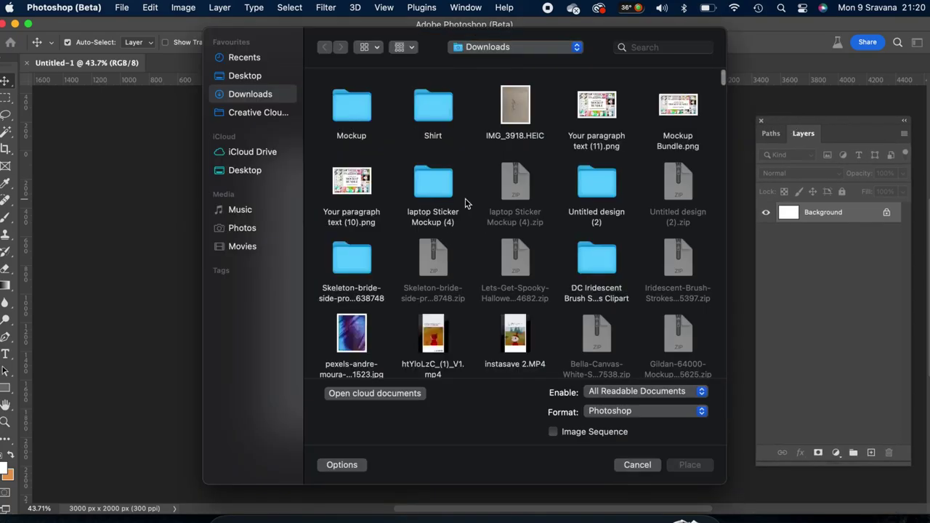
click(350, 116)
double_click(351, 116)
click(430, 109)
click(701, 467)
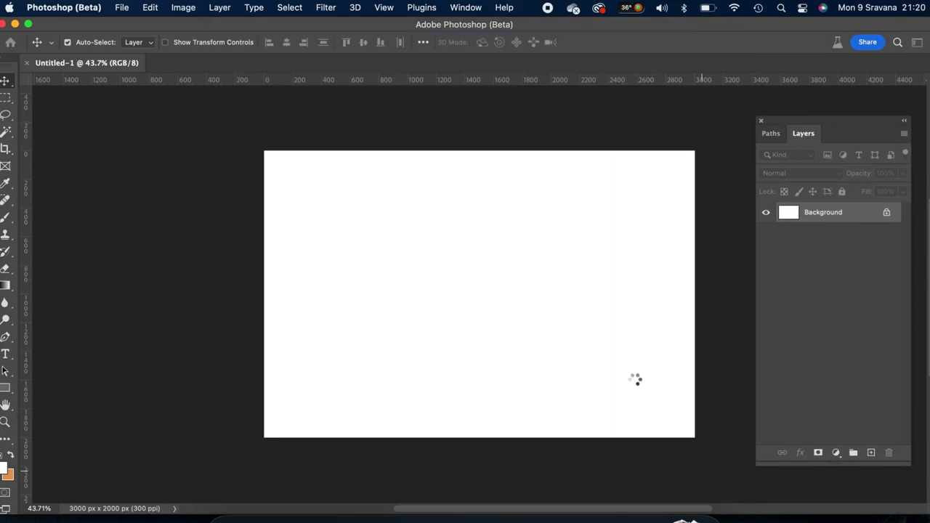
click(537, 469)
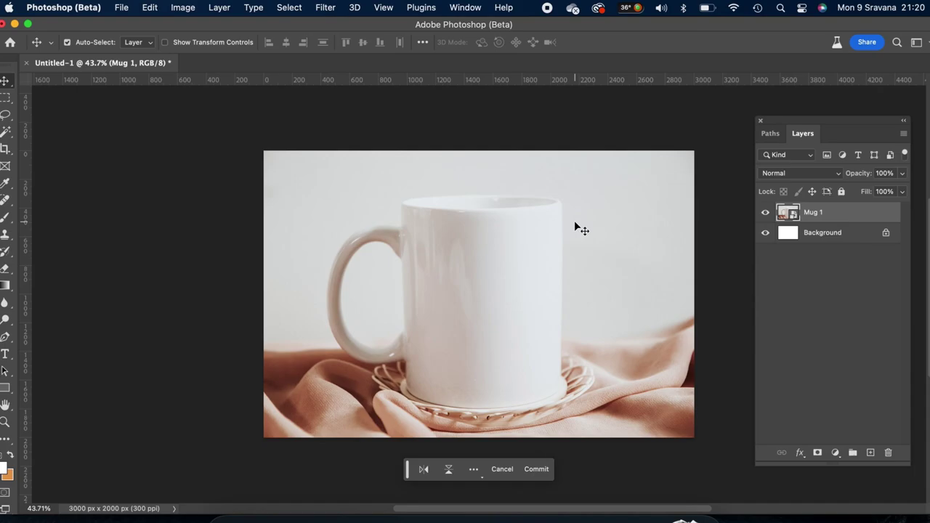
click(824, 234)
drag(847, 240, 888, 453)
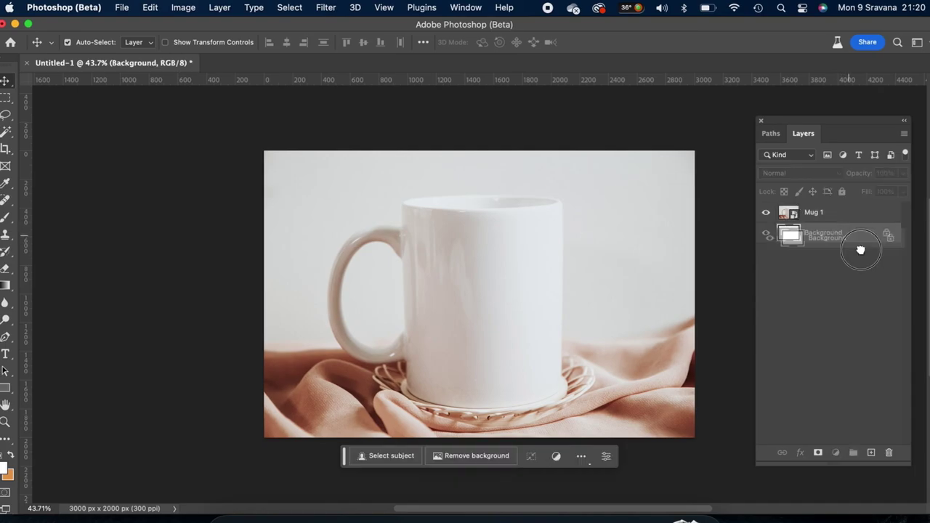
- Make the Mug 1 layer the Background using Layer > New > Background from Layer
click(220, 8)
mouse_move(223, 26)
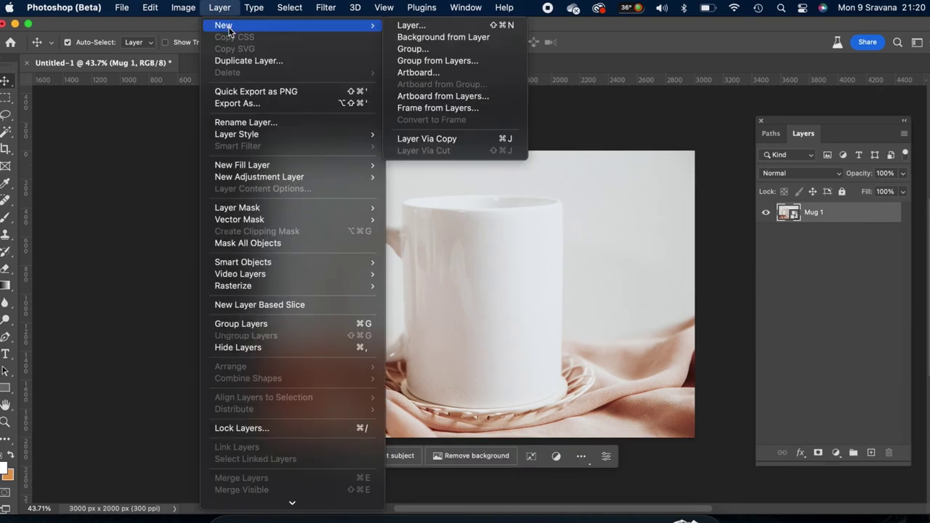
click(412, 36)
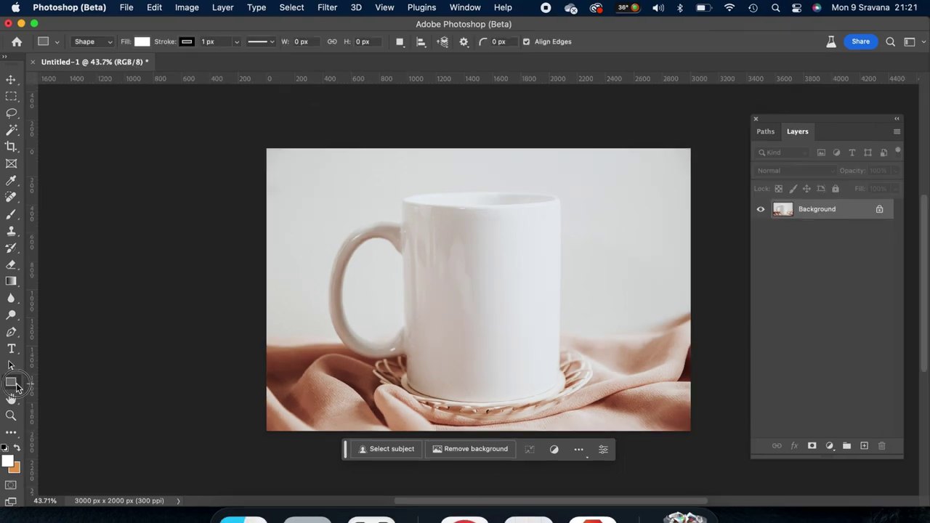
- Draw a white square over the mug front with the Rectangle Tool and nudge it right
right_click(11, 382)
click(42, 384)
drag(409, 224, 553, 367)
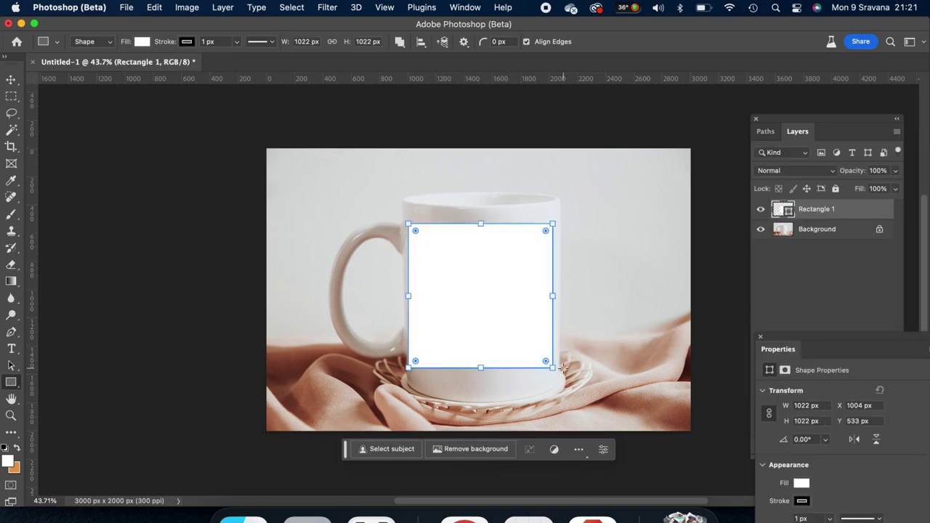
key(v)
key(Right)
key(Right)
key(Right)
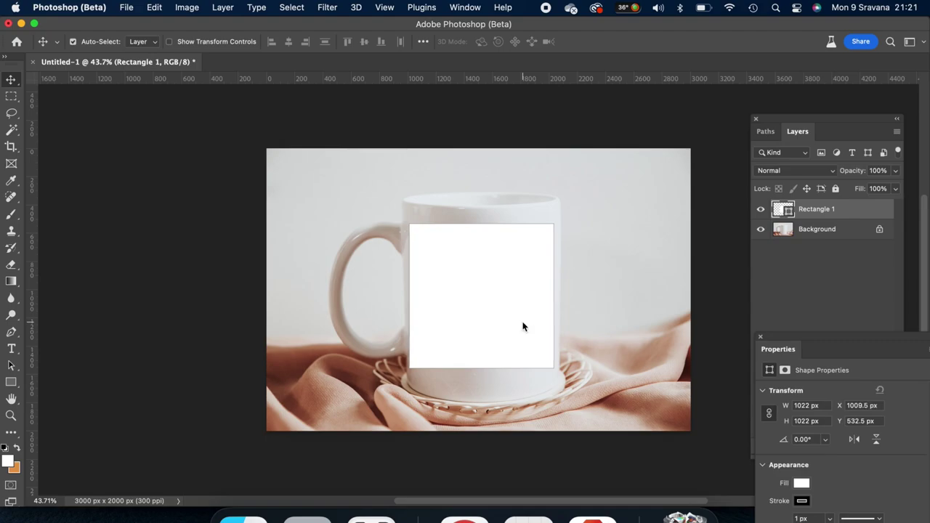
key(Right)
key(Right)
scroll(523, 327, up, 1)
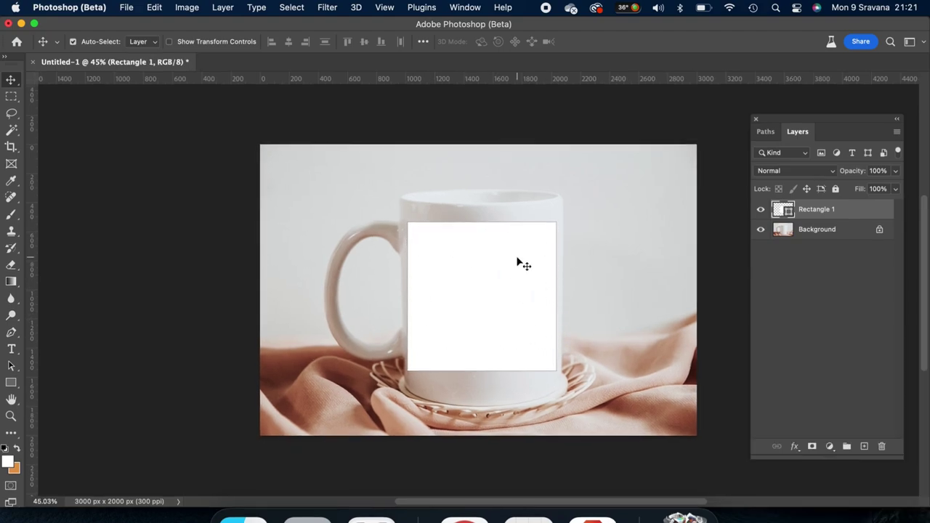
- Set the square's stroke to No Color in Properties and dock the panel beside Layers
click(465, 8)
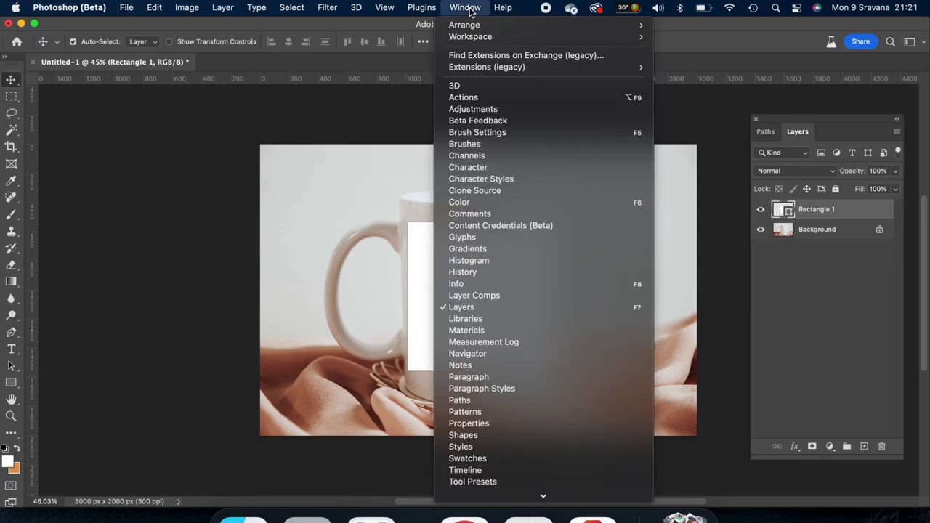
click(479, 423)
drag(679, 203, 691, 145)
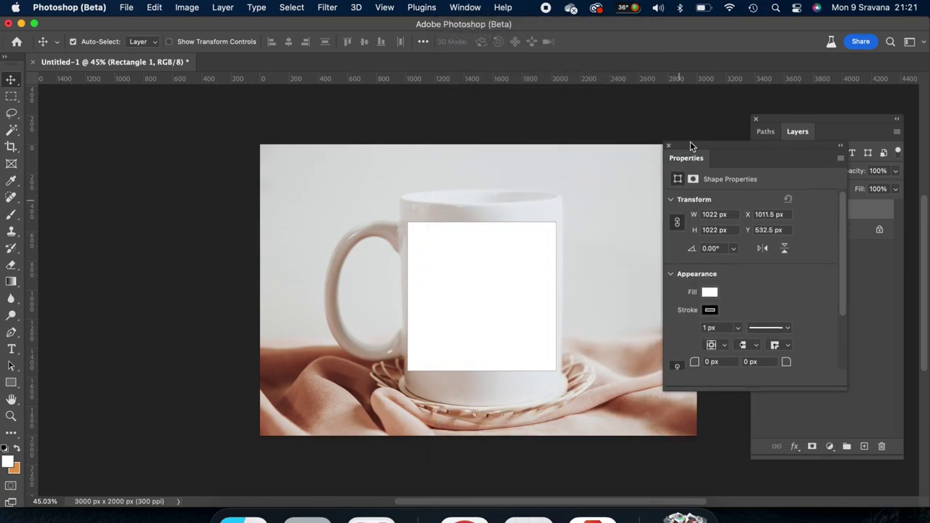
click(710, 311)
click(685, 285)
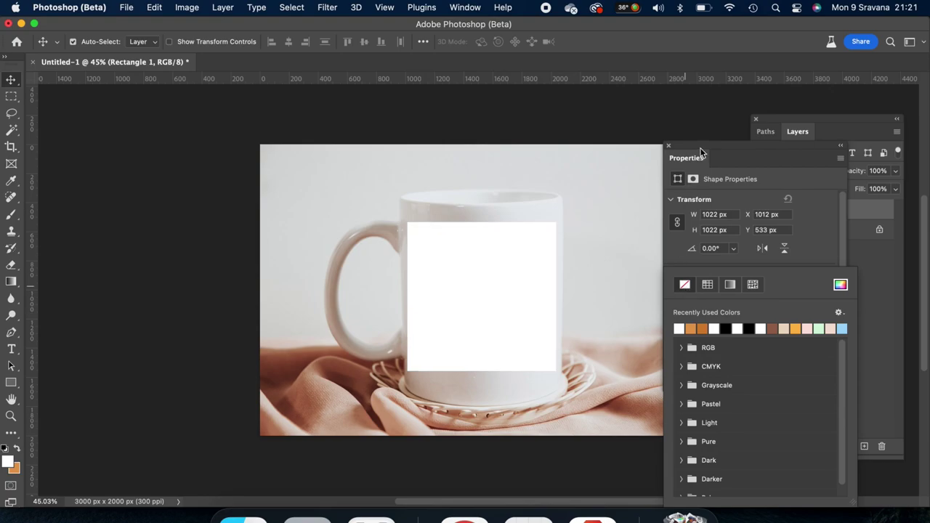
click(701, 153)
click(841, 146)
drag(711, 148, 785, 125)
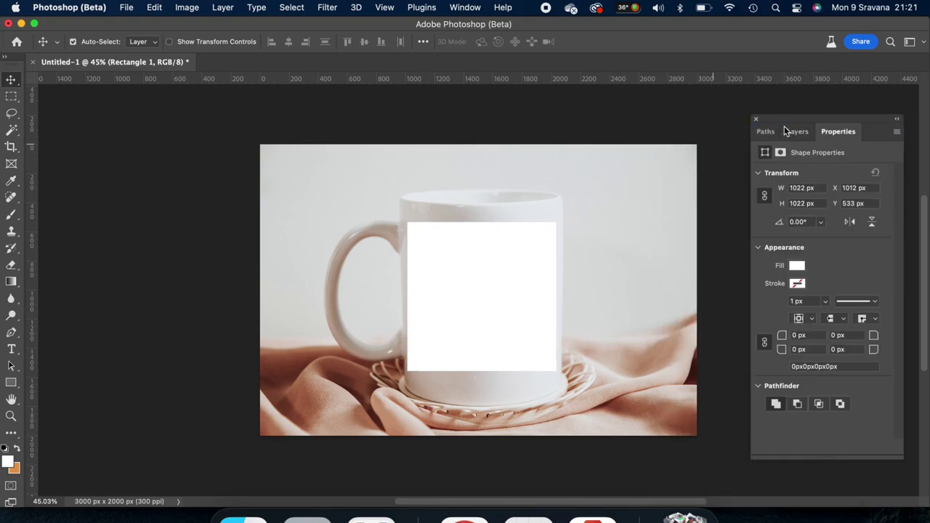
click(797, 132)
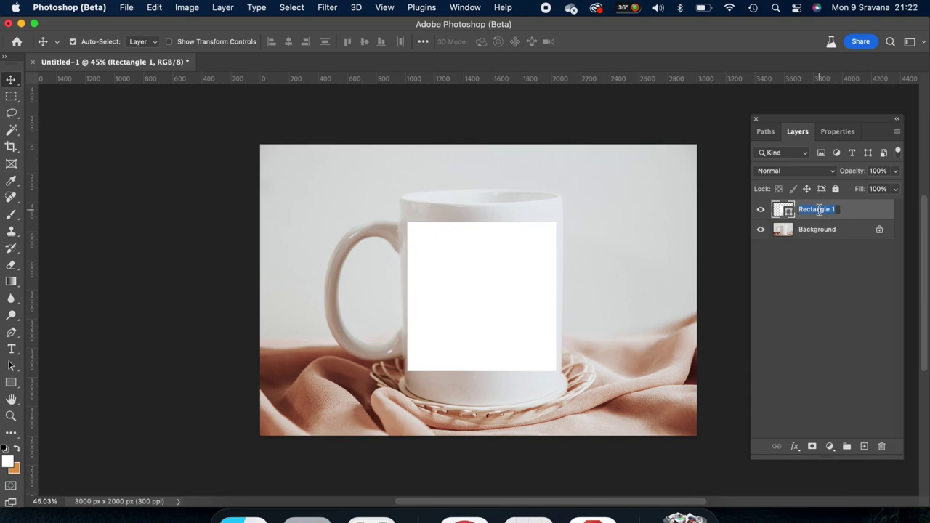
- Rename the Rectangle 1 layer to 'Smart Object' and convert it to a smart object
key(BackSpace)
text(Smart Object)
key(Return)
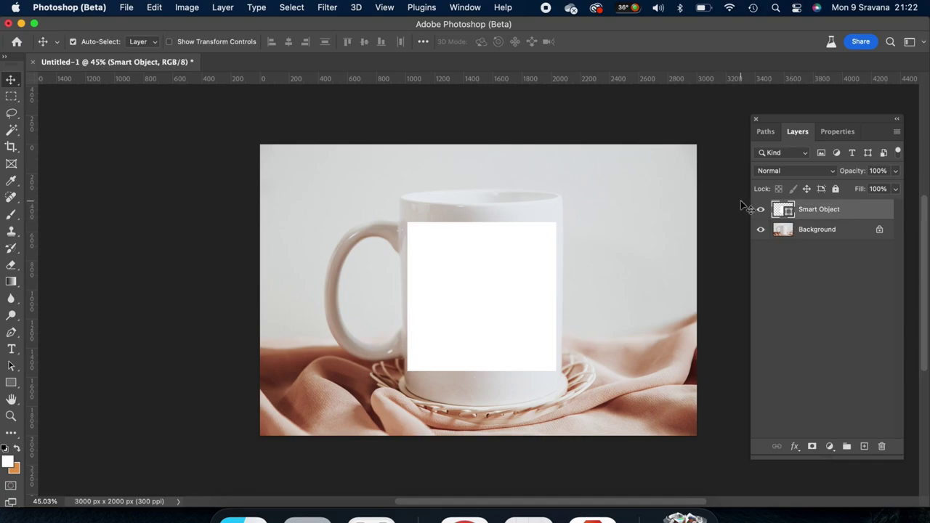
right_click(858, 211)
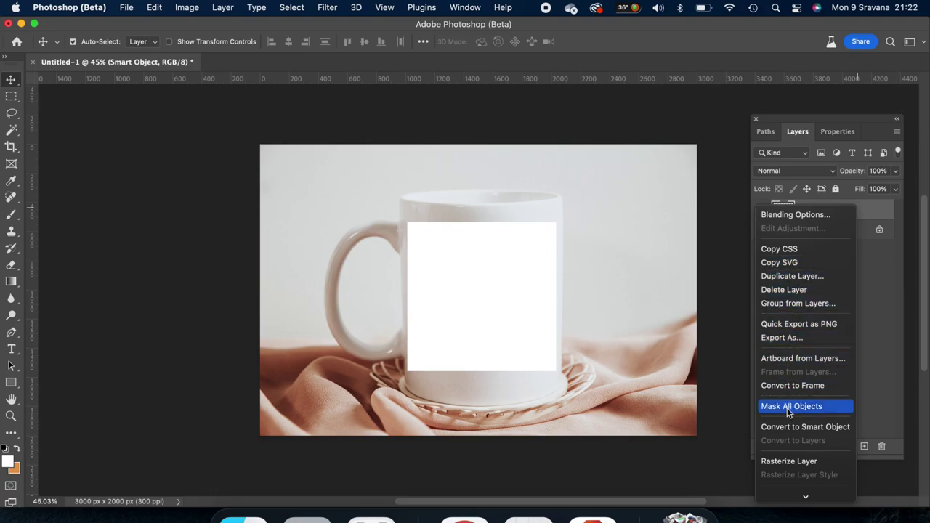
click(786, 427)
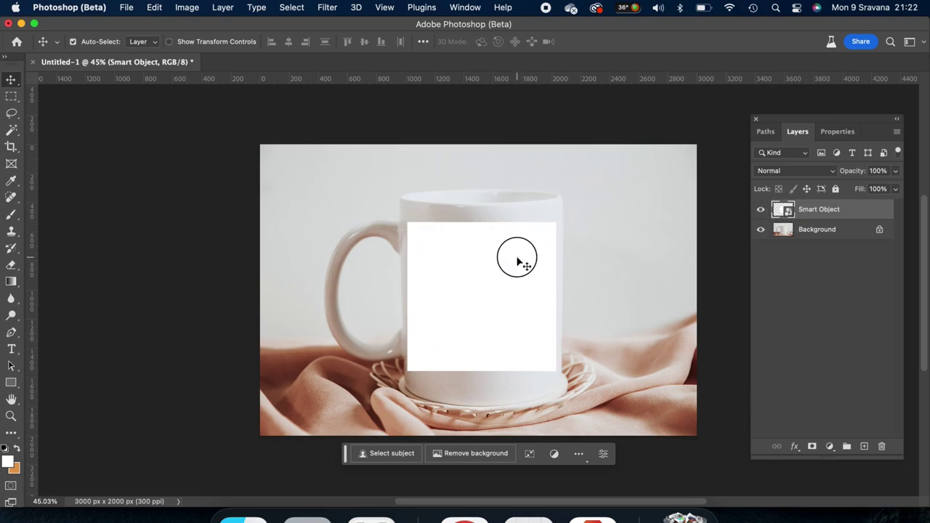
- Apply an Arch warp to the label, pulling its top edge to match the mug rim
click(530, 456)
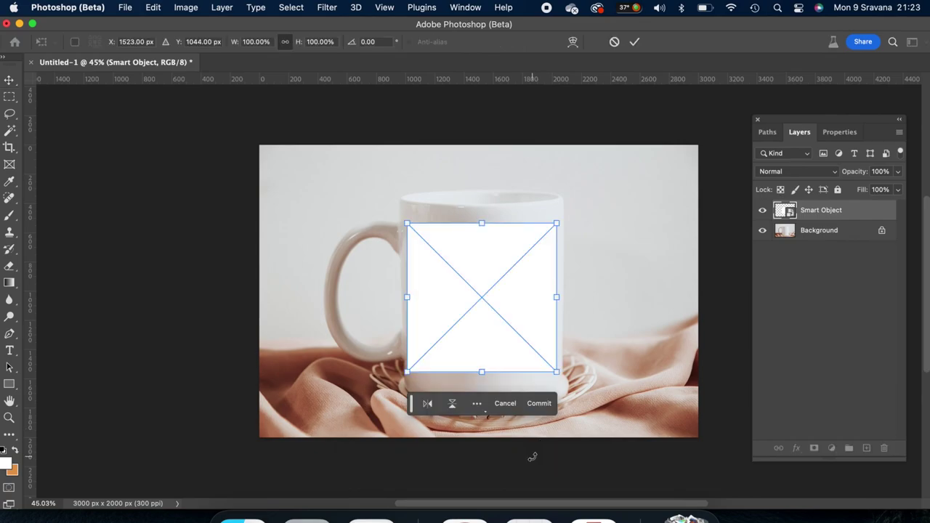
click(509, 406)
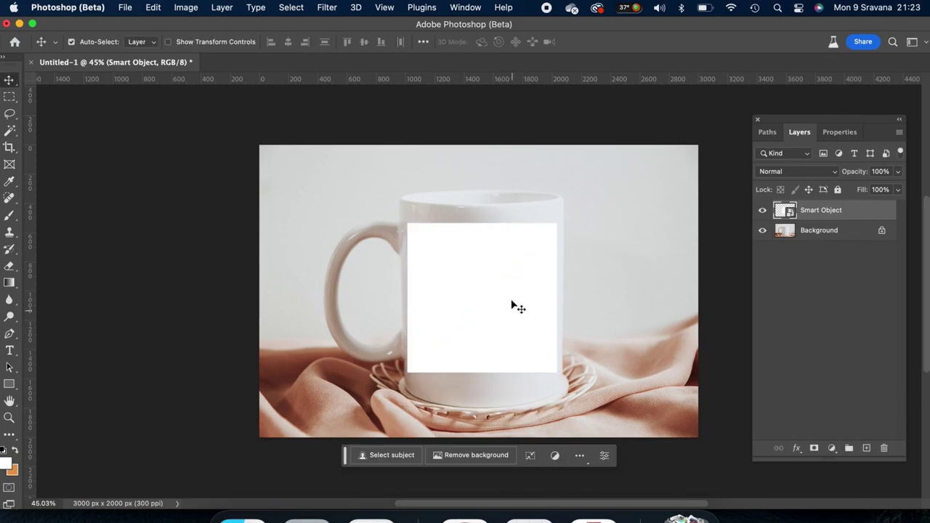
key(ctrl+t)
click(574, 41)
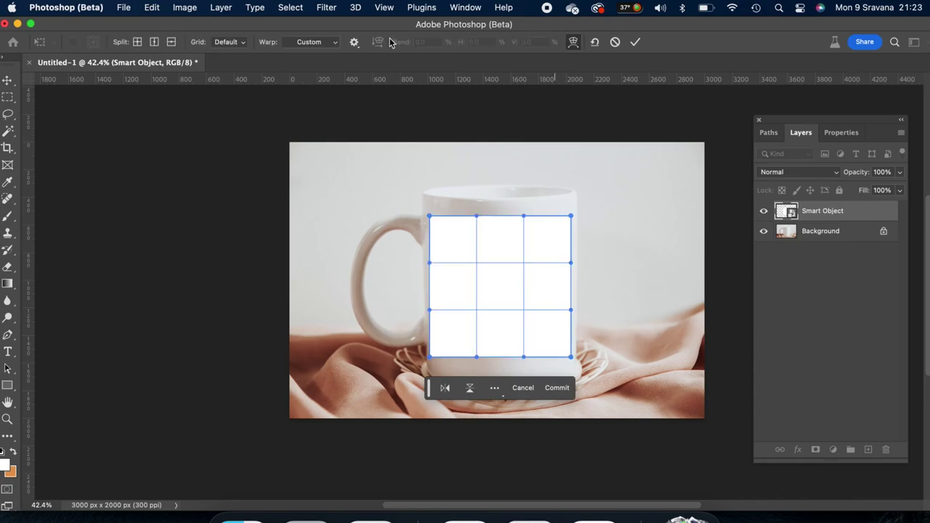
click(323, 42)
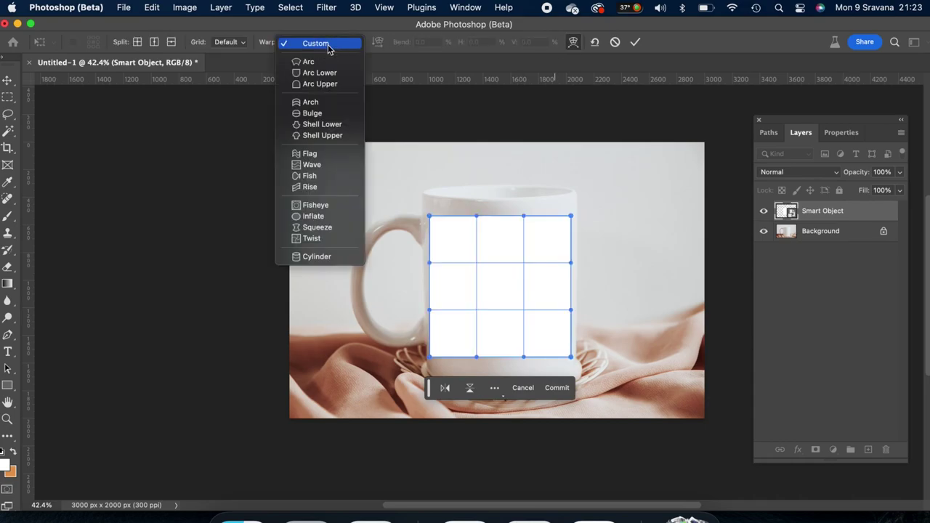
click(315, 101)
drag(506, 229, 505, 225)
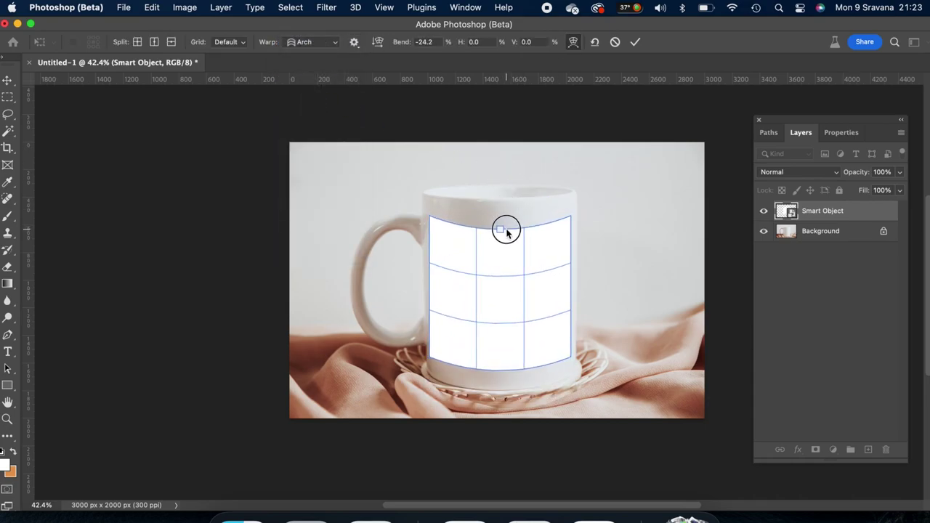
key(Return)
scroll(509, 235, up, 2)
- Raise the arch warp's bend slightly, then set the layer blend mode to Multiply
key(ctrl+t)
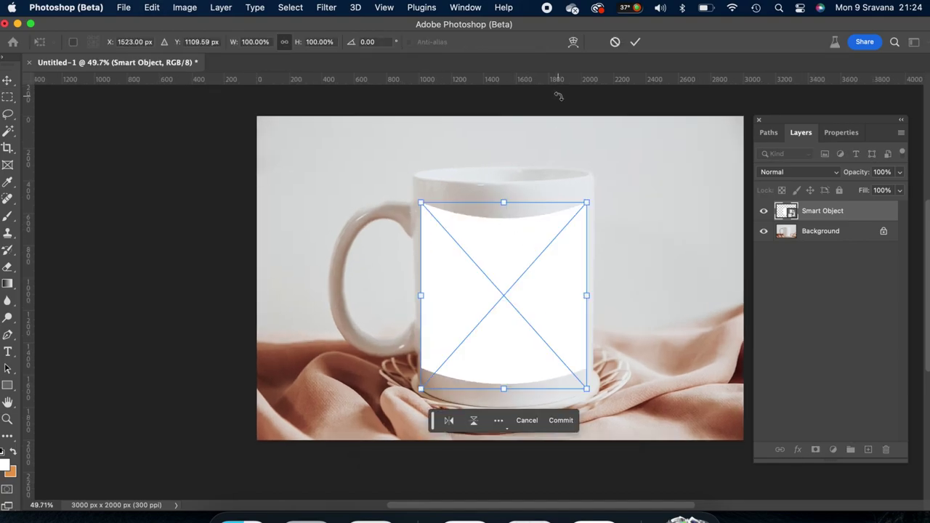
click(574, 42)
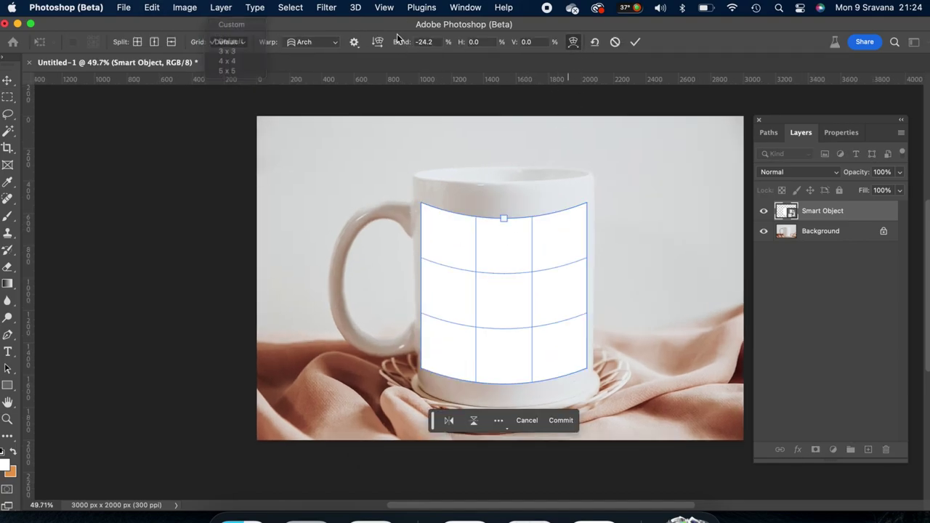
click(427, 42)
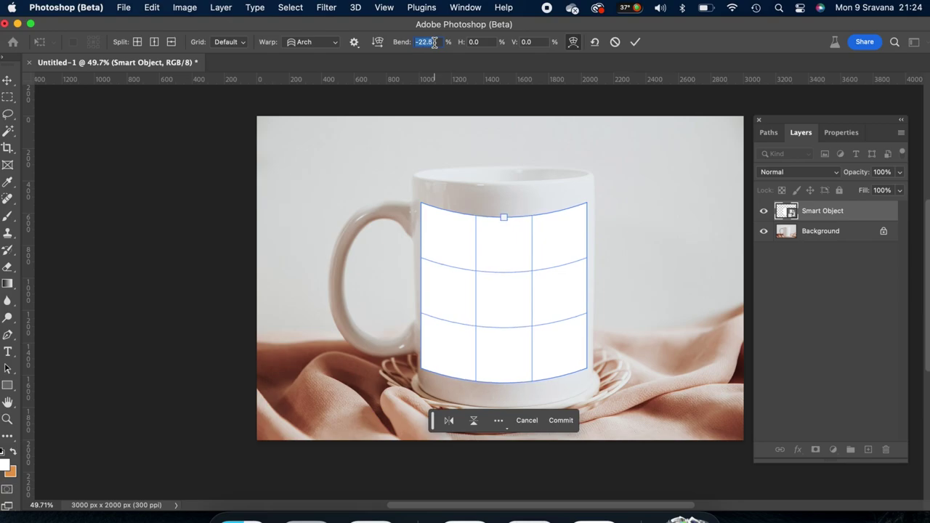
drag(504, 218, 504, 208)
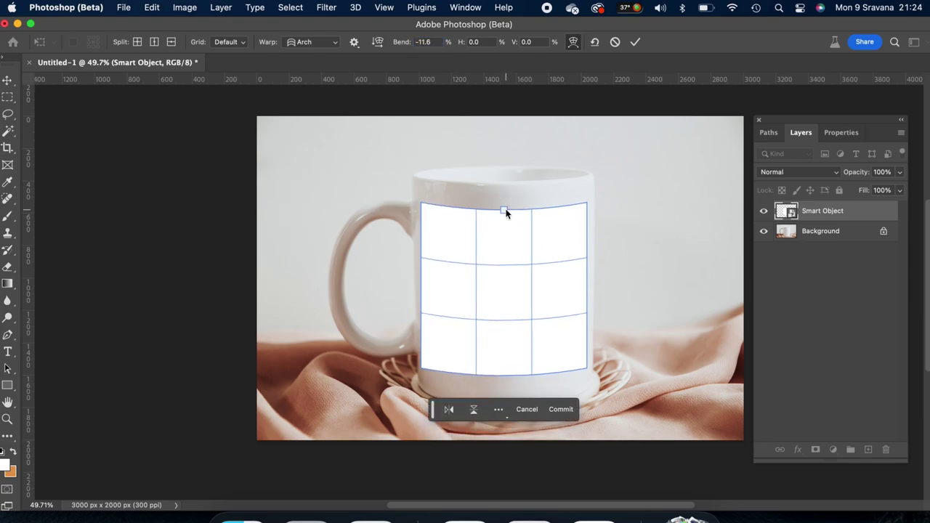
key(Return)
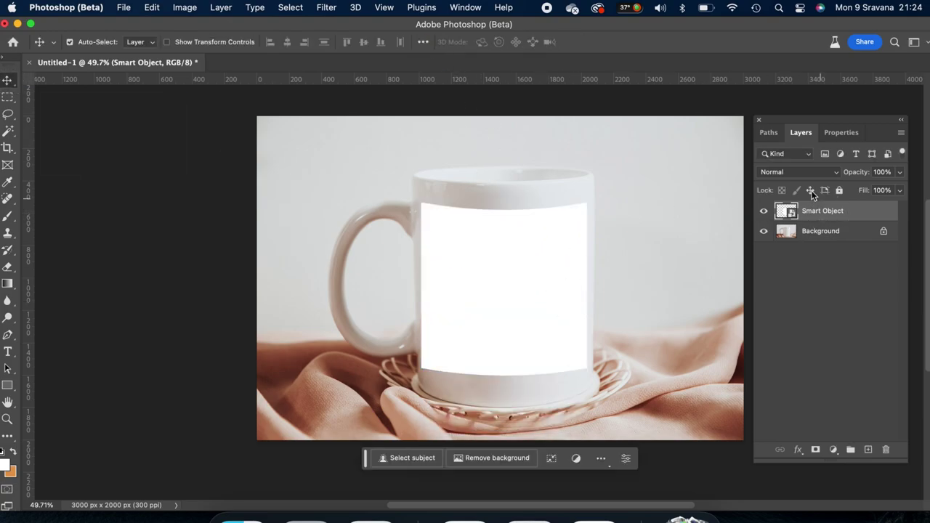
click(792, 172)
click(783, 217)
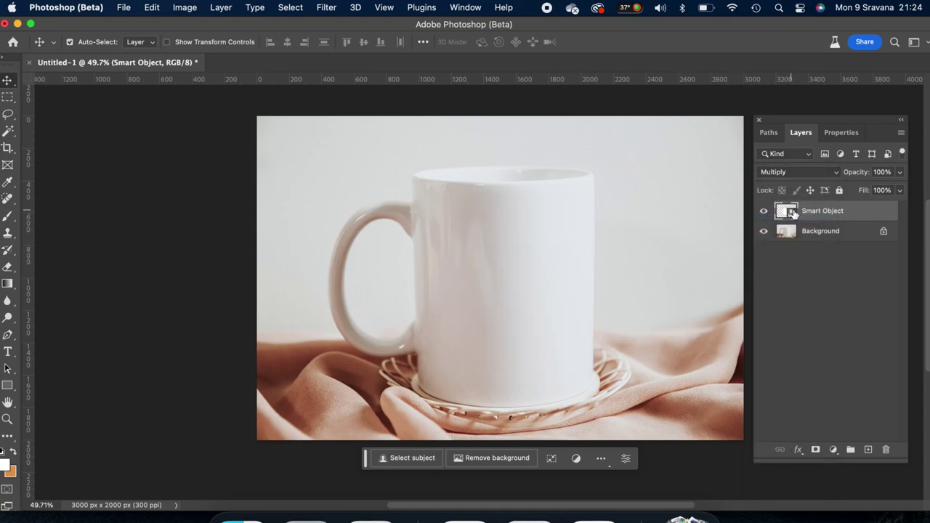
- Place the RHLW017 'Let's go ghouls' PNG inside the Smart Object's contents
double_click(792, 211)
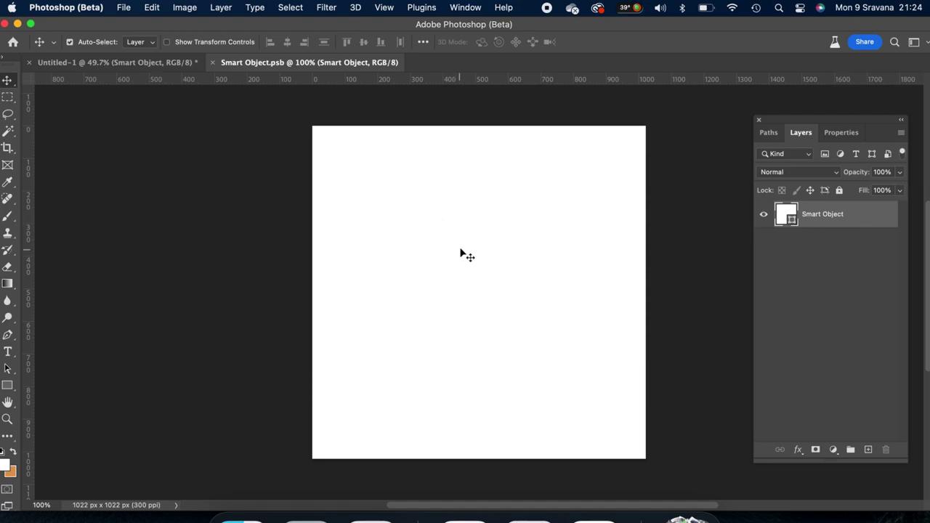
click(240, 514)
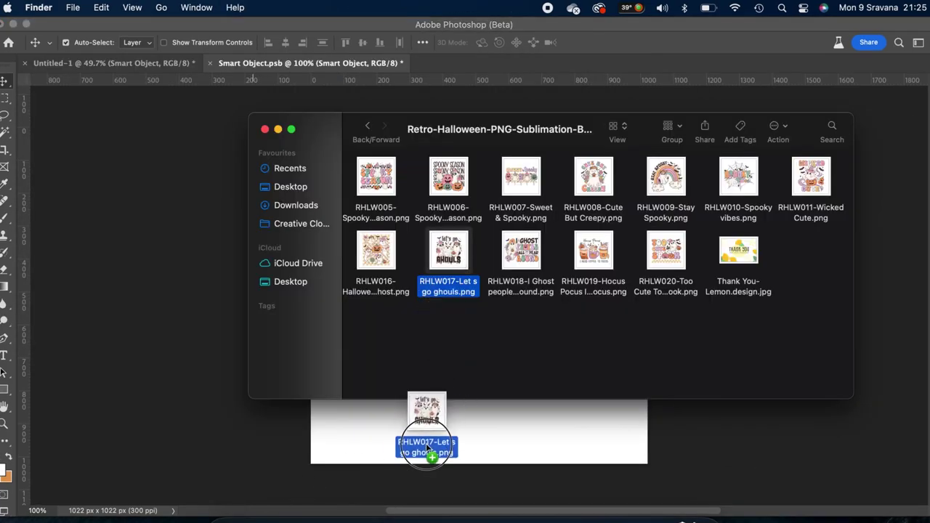
drag(452, 269, 426, 443)
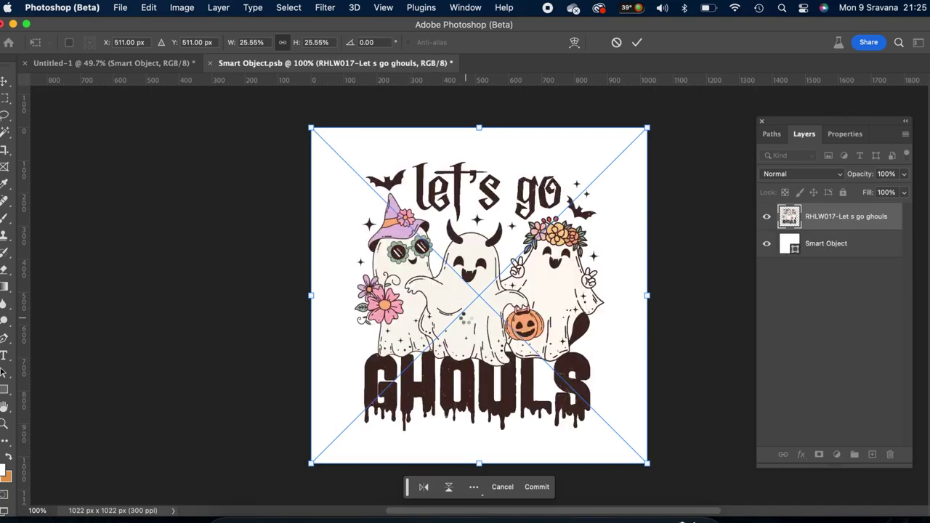
key(Return)
- Hide the white backing layer and save the Smart Object contents back to the mockup
click(824, 250)
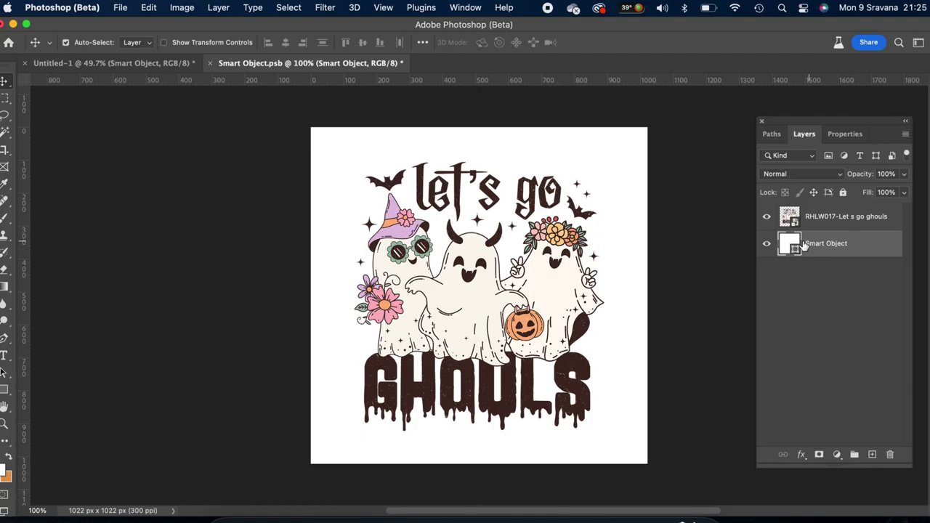
click(768, 246)
click(826, 218)
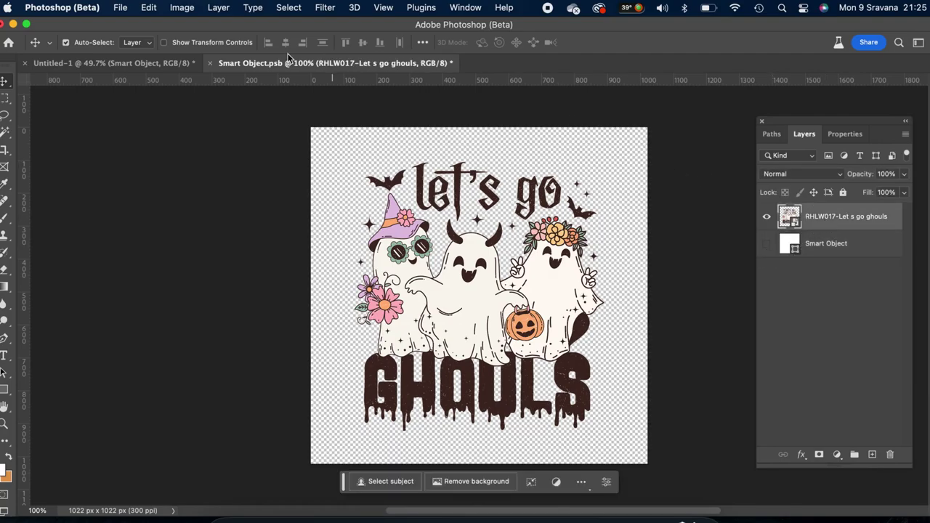
click(121, 8)
click(134, 139)
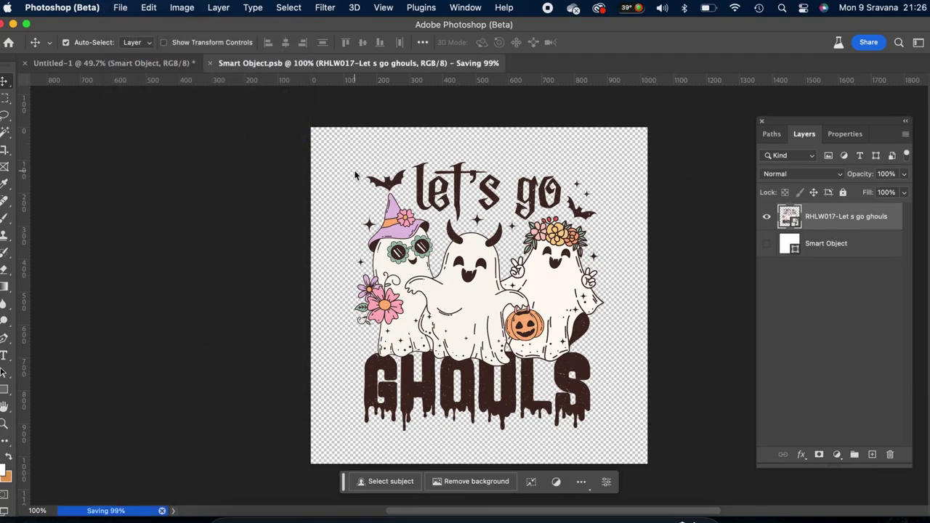
click(145, 63)
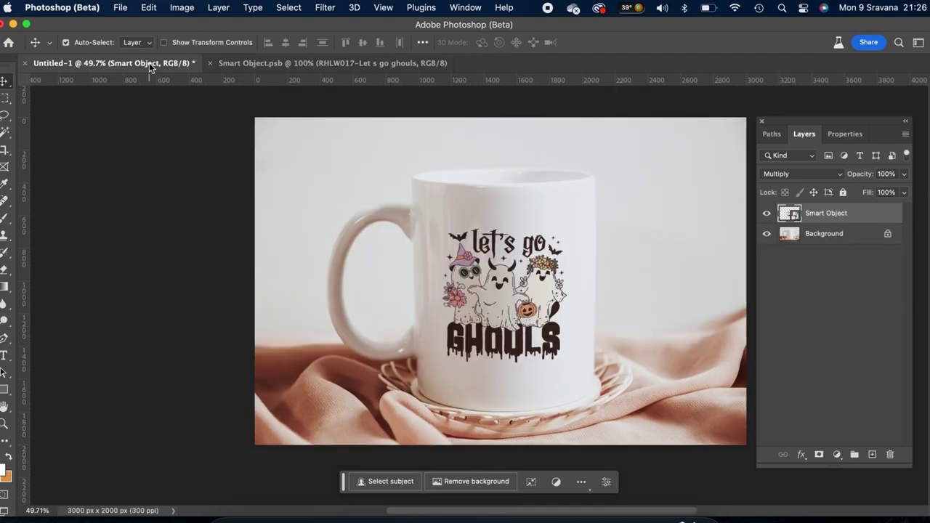
click(784, 128)
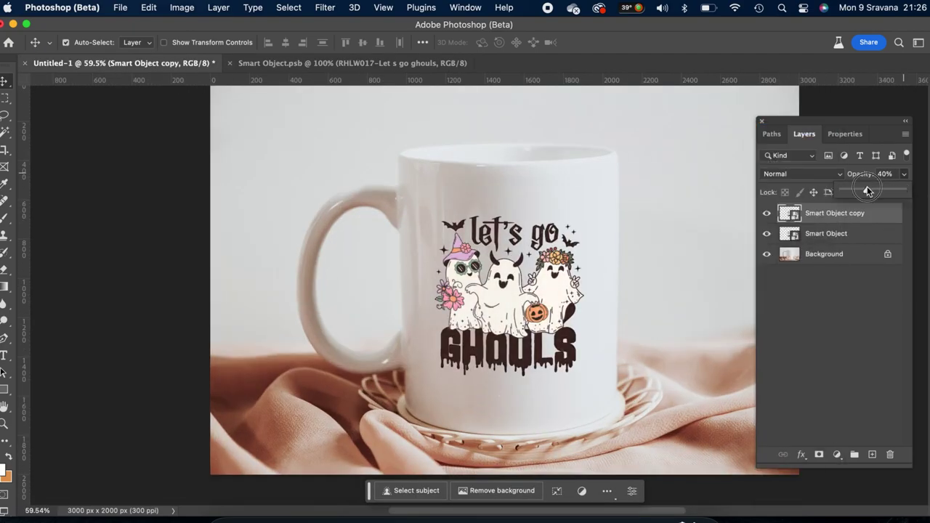
key(4)
scroll(524, 247, up, 5)
scroll(524, 247, down, 5)
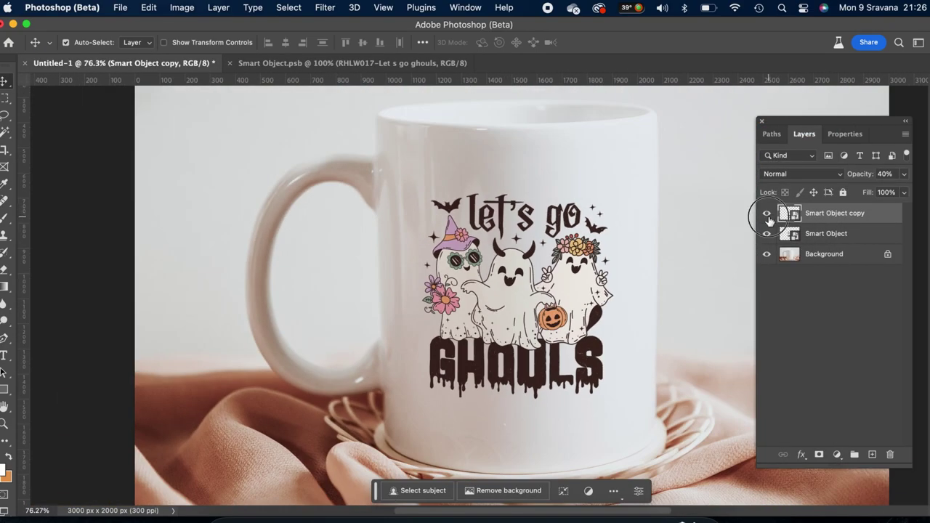
click(767, 213)
scroll(557, 228, up, 5)
scroll(554, 221, down, 5)
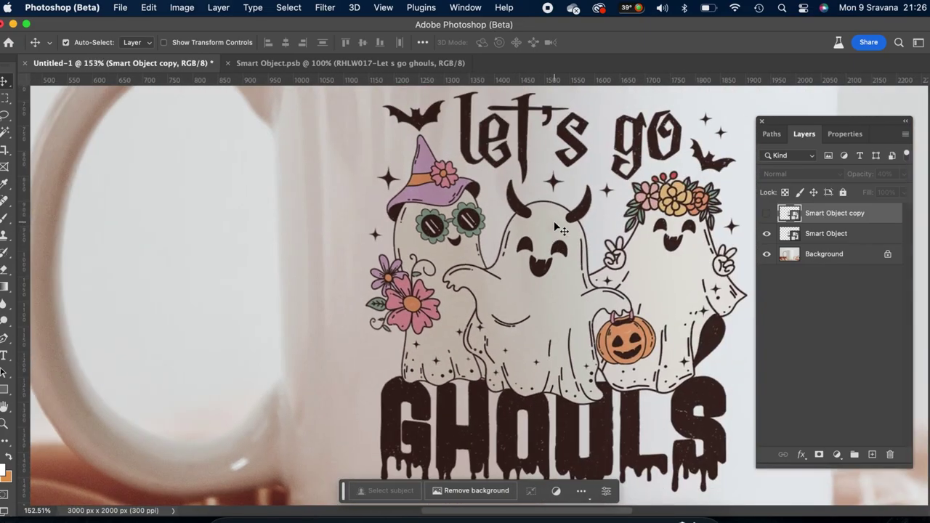
key(Delete)
scroll(356, 242, down, 5)
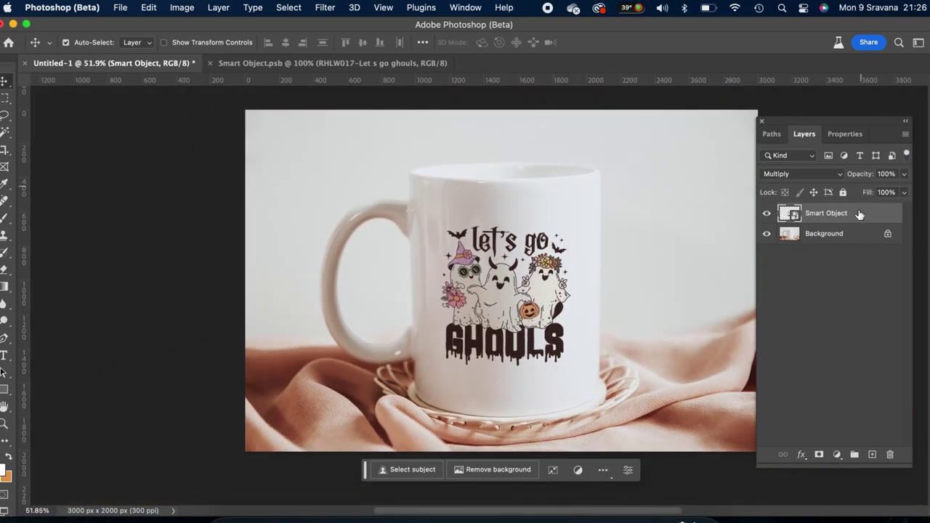
- Add a Brightness/Contrast adjustment layer with Brightness 8
click(838, 451)
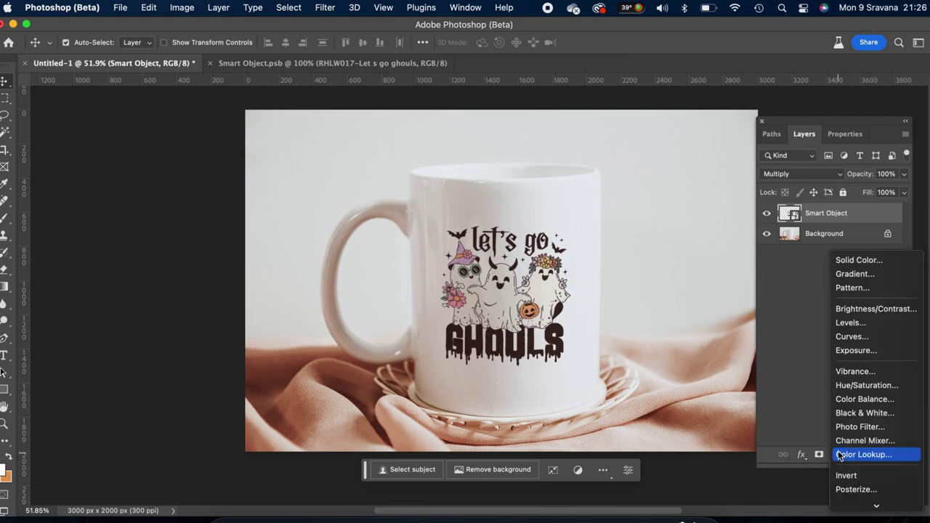
click(856, 308)
drag(830, 214, 834, 216)
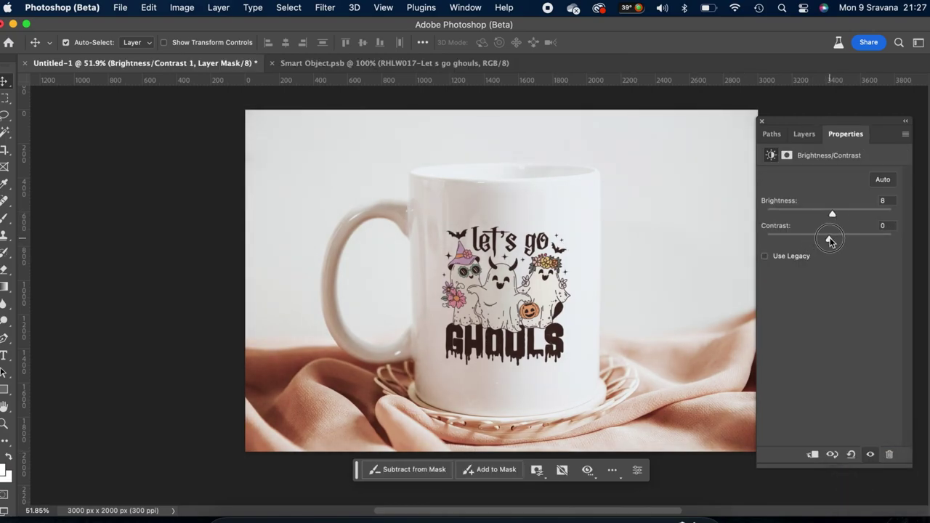
click(804, 134)
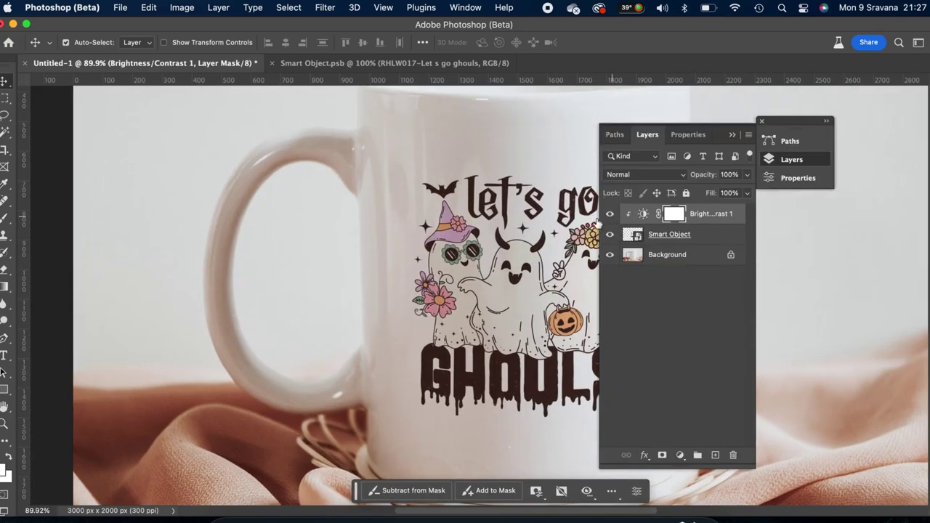
key(super+0)
- Add a Vibrance adjustment layer at +4 and apply an option from its layer menu
click(763, 134)
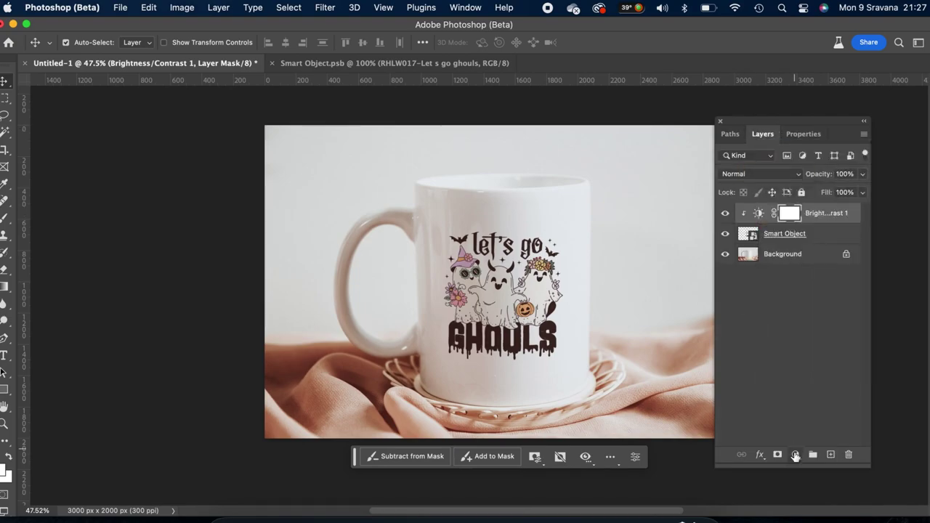
click(796, 455)
click(807, 368)
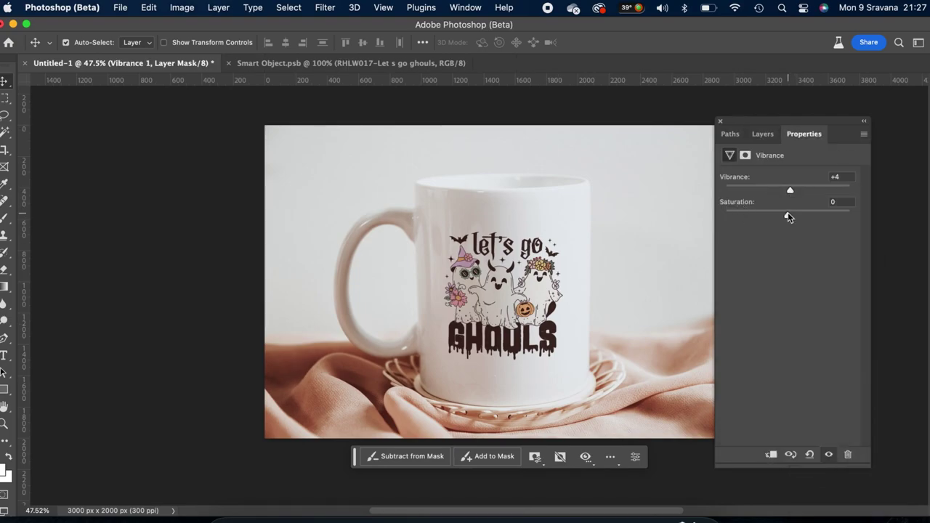
click(763, 134)
right_click(816, 216)
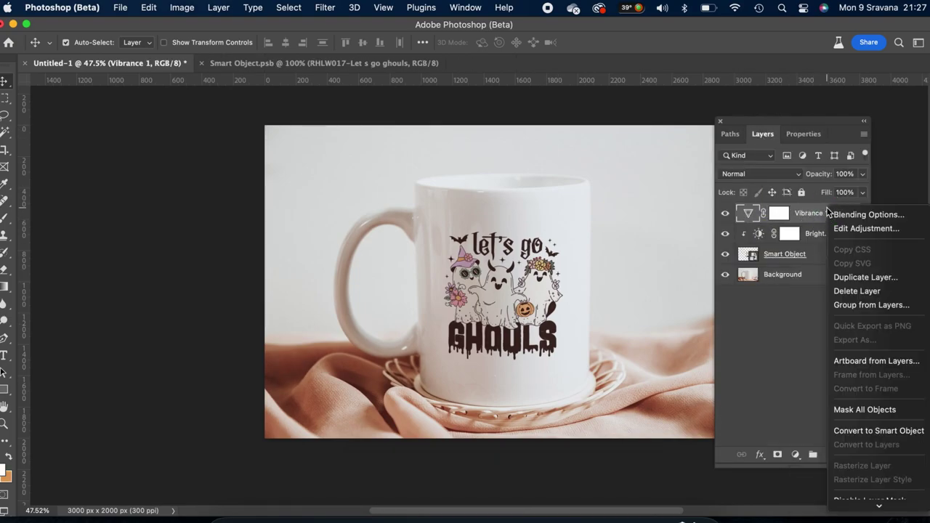
click(862, 432)
- Export the mockup as a JPEG named 'Mug Mockup.jpg'
click(573, 493)
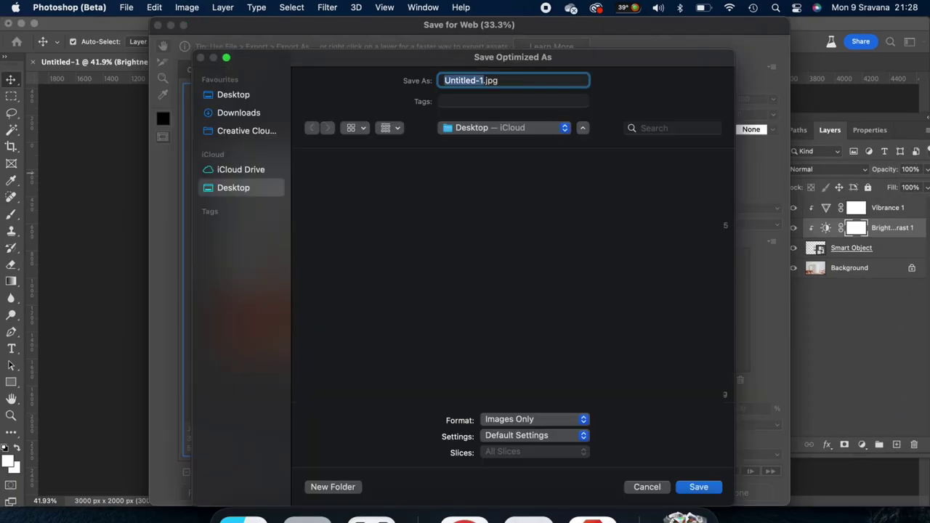
text(Mug Mo)
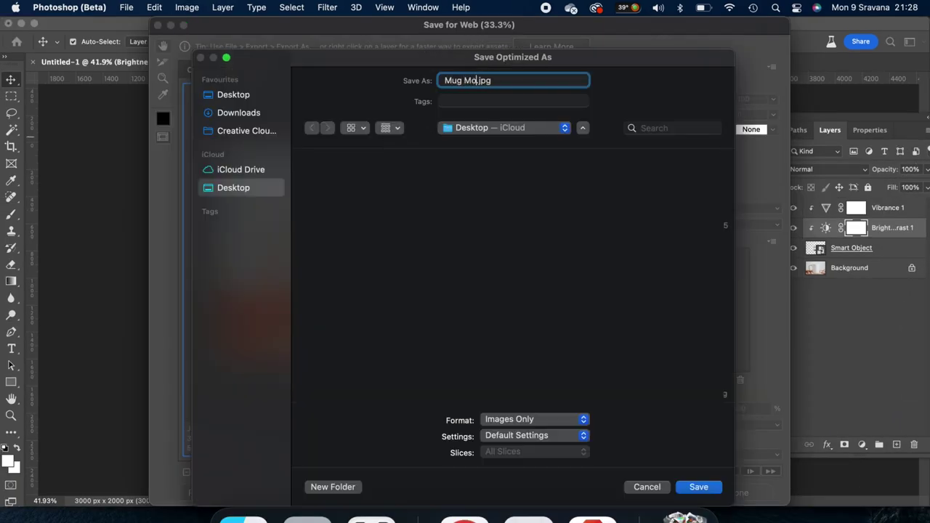
text(ckup)
click(699, 487)
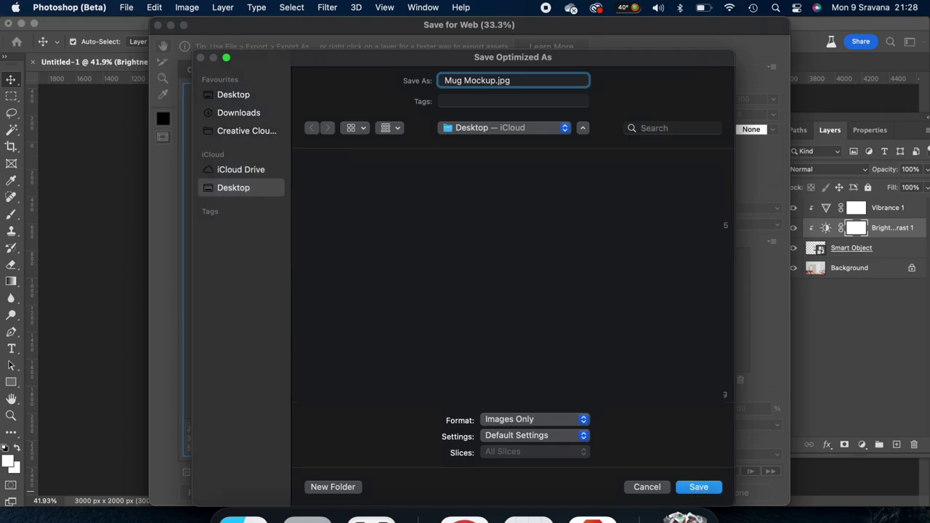
drag(272, 40, 391, 38)
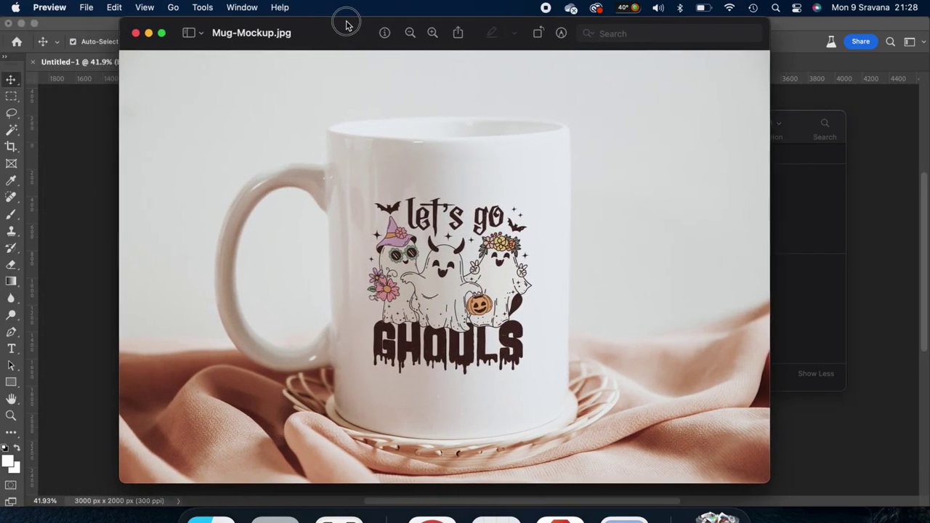